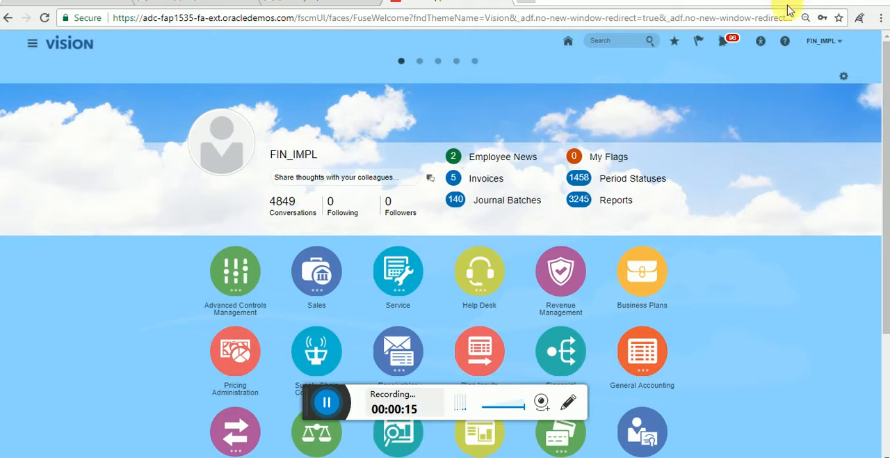
Step: Go to the Payables Invoices work area and start creating a new invoice
left_click(37, 46)
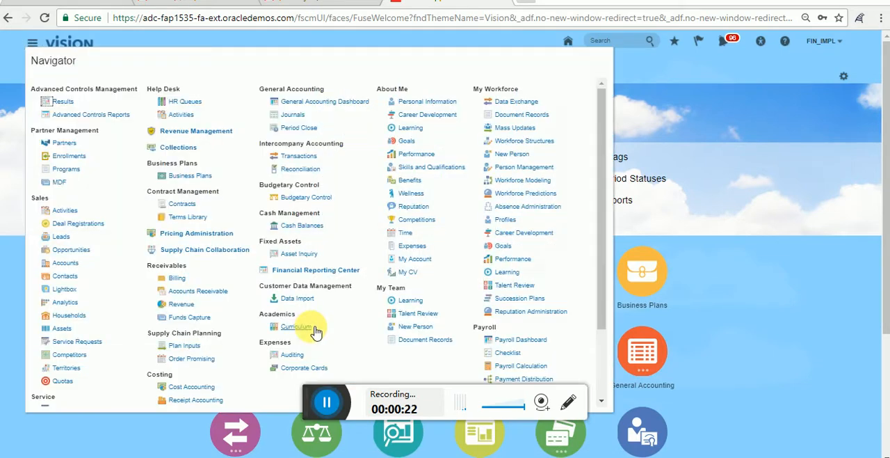
scroll(602, 230, "down", 3)
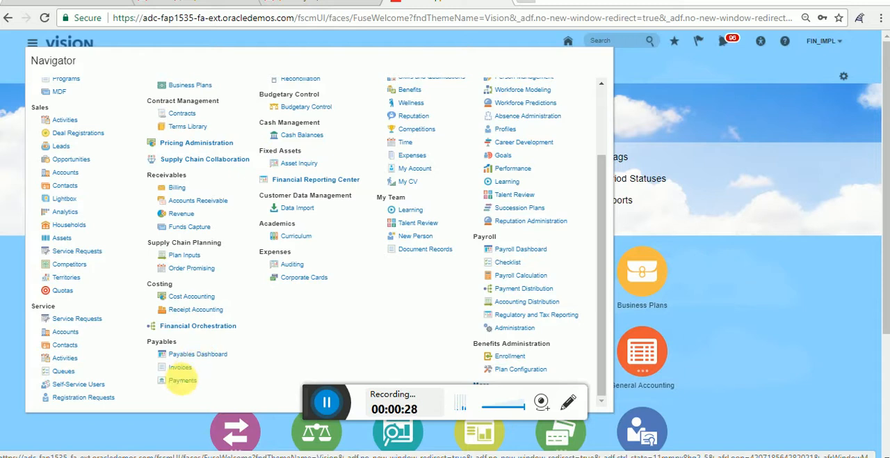
left_click(186, 367)
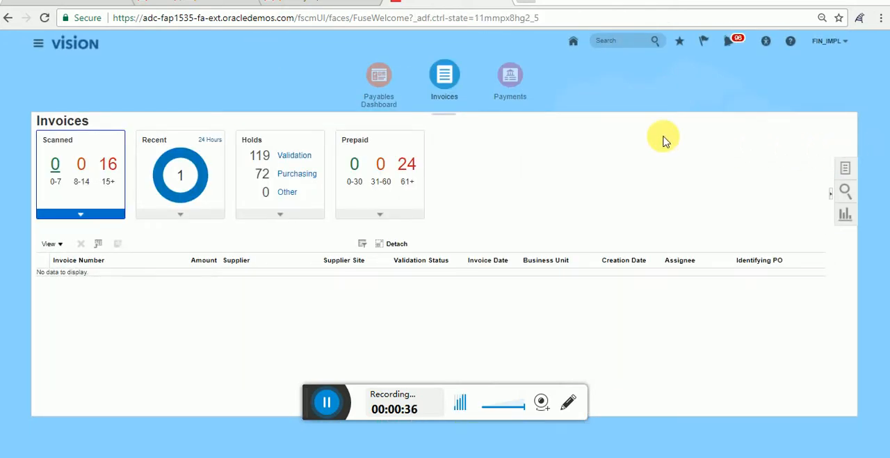
left_click(848, 169)
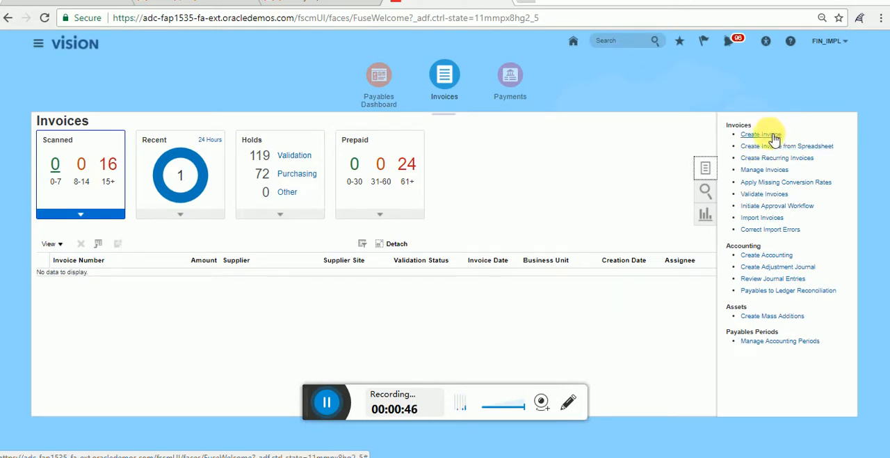
left_click(773, 134)
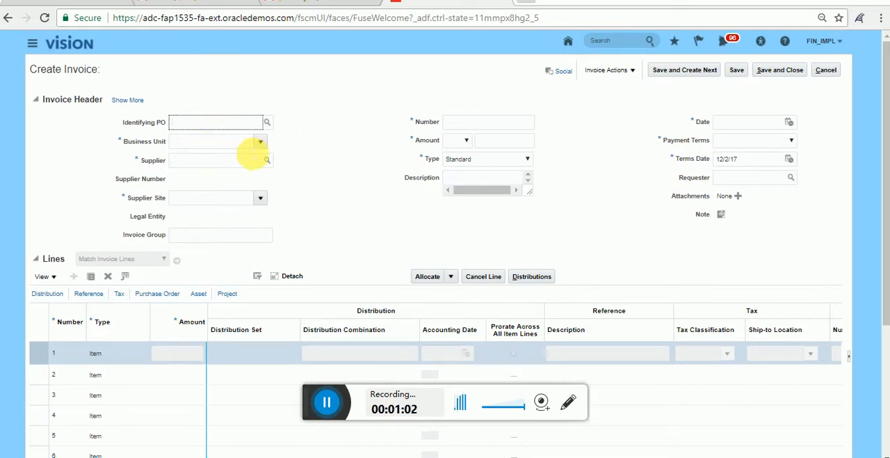
Step: Set the invoice header's business unit to US1 Business Unit
left_click(261, 144)
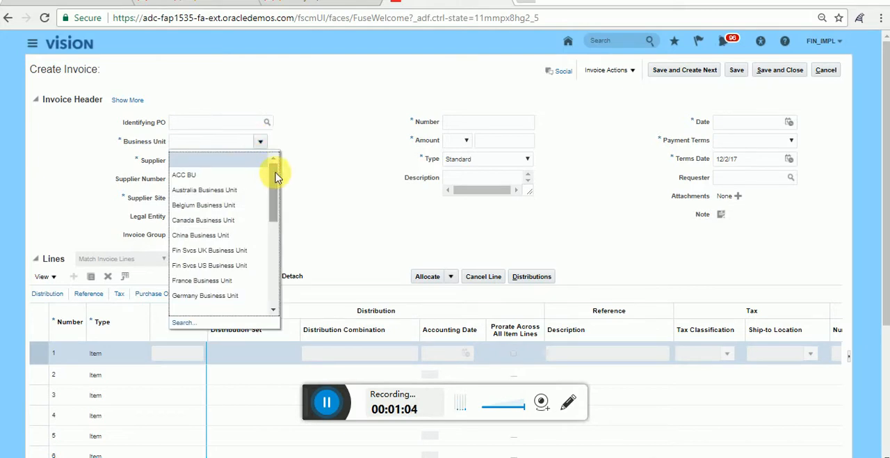
left_click_drag(272, 171, 277, 272)
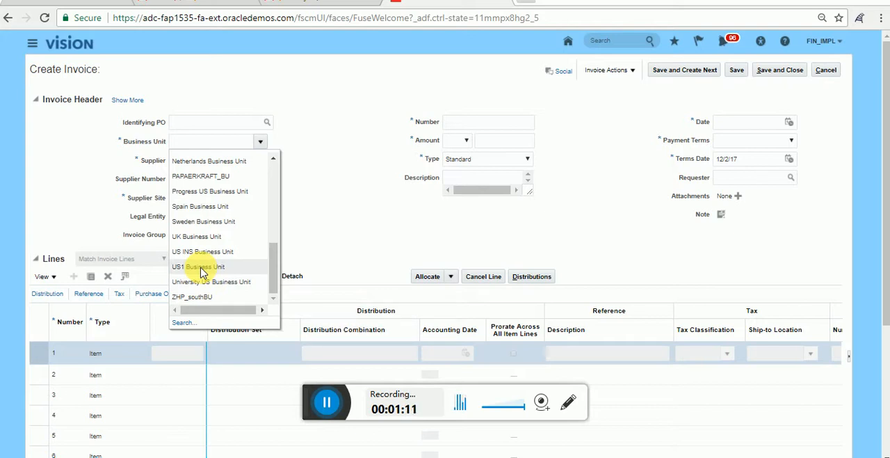
left_click(201, 268)
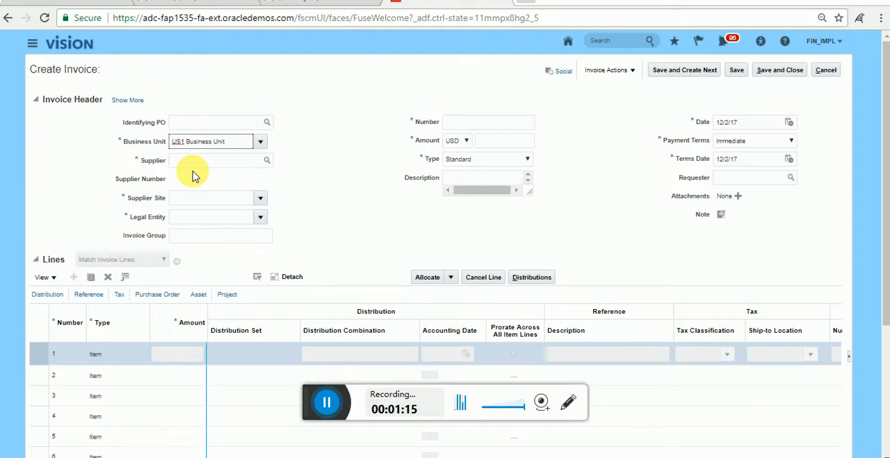
Step: Look up "ABC C" in the Supplier field and select ABC Consulting as the invoice's supplier
left_click(200, 162)
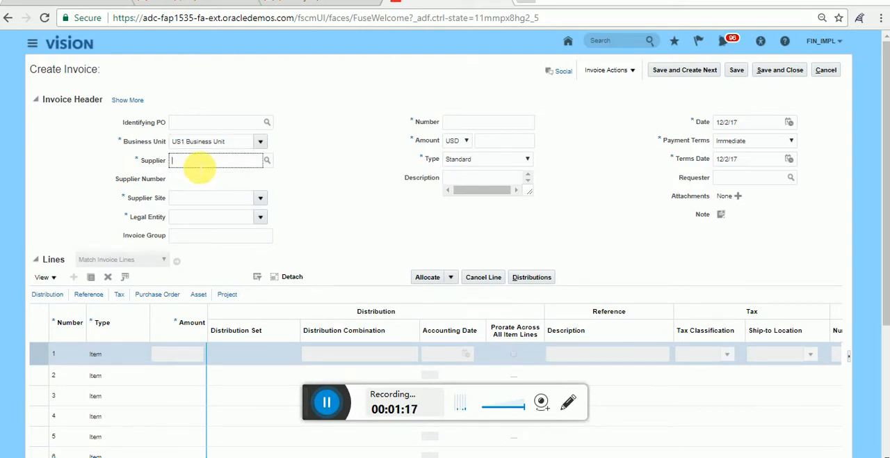
key("Caps_Lock")
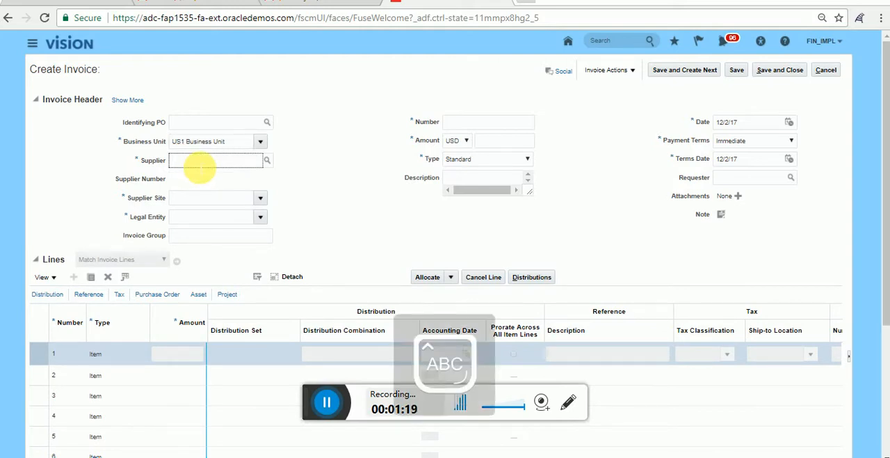
type("ABC")
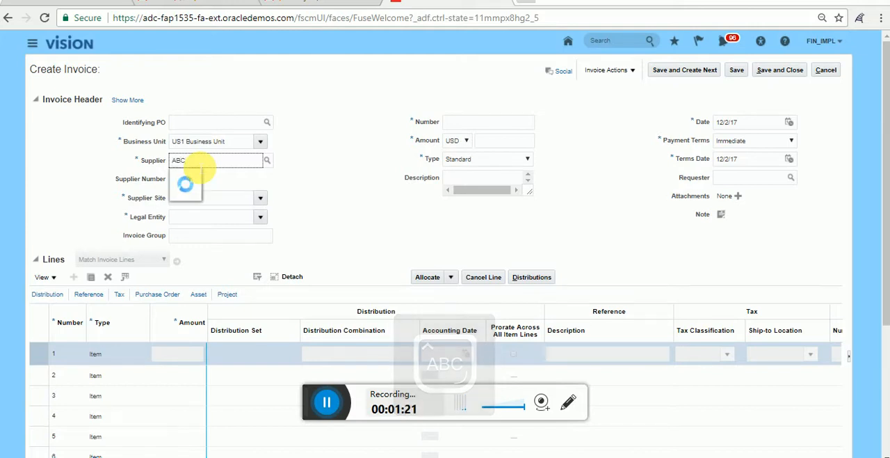
type(" C")
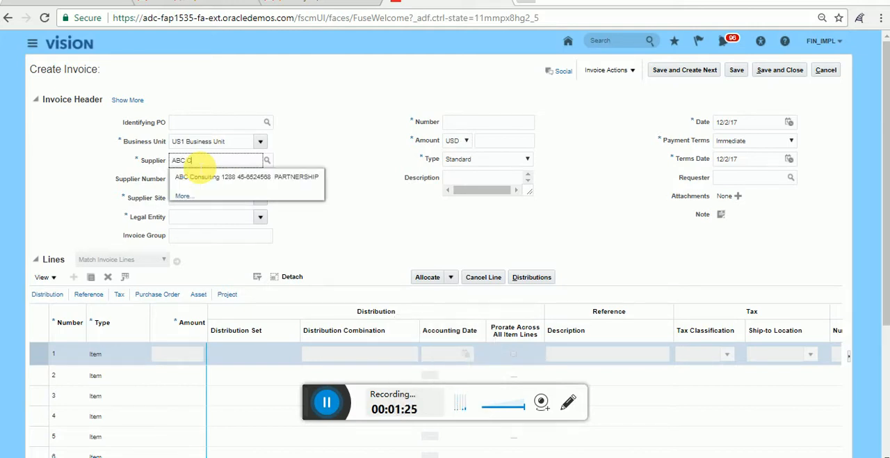
left_click(190, 177)
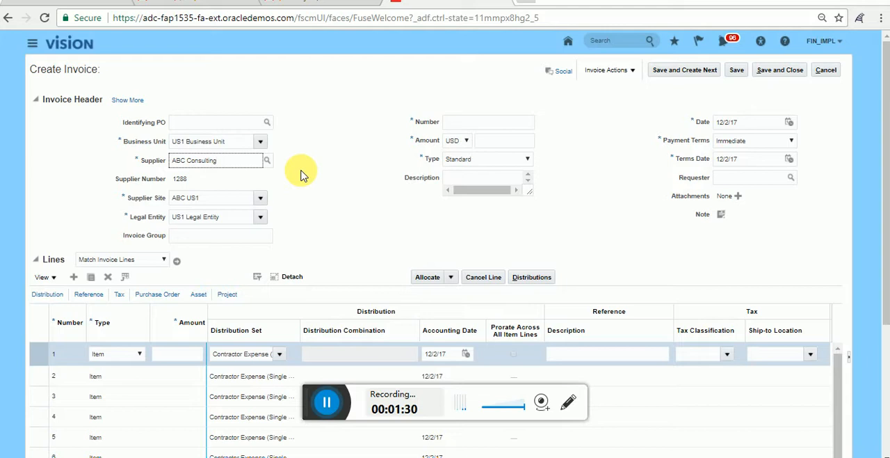
Step: Enter TEST111 as the invoice number and 100 as the amount in the invoice header
left_click(485, 123)
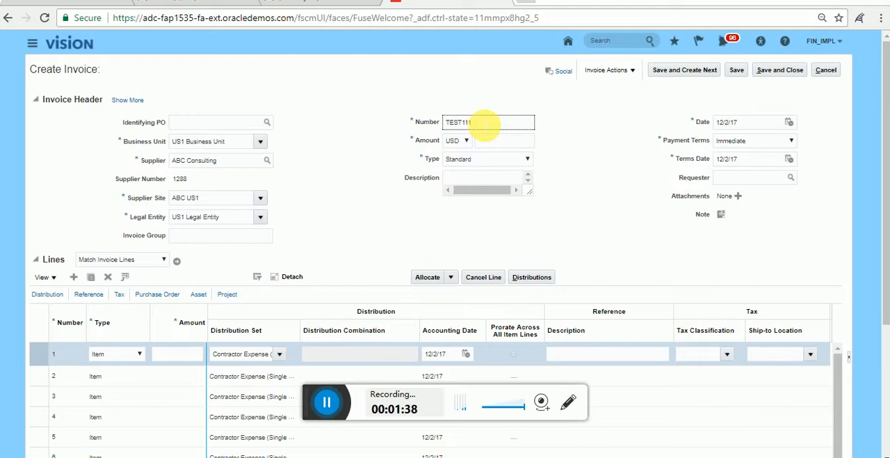
left_click(576, 123)
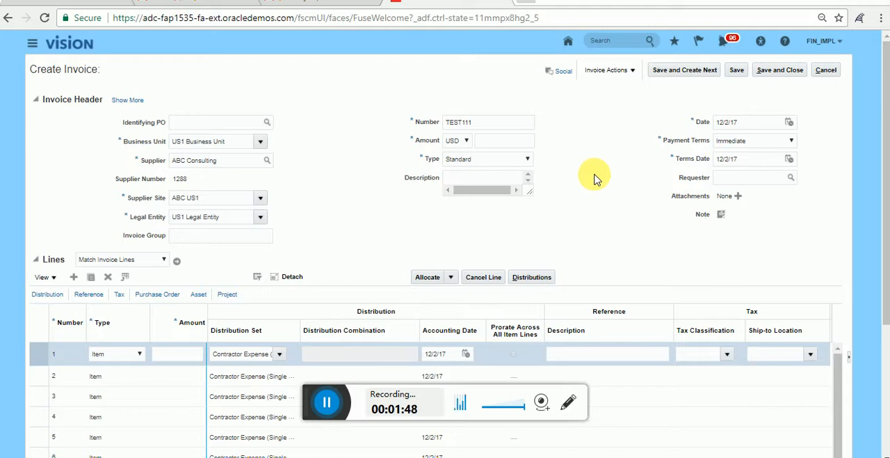
scroll(595, 179, "down", 2)
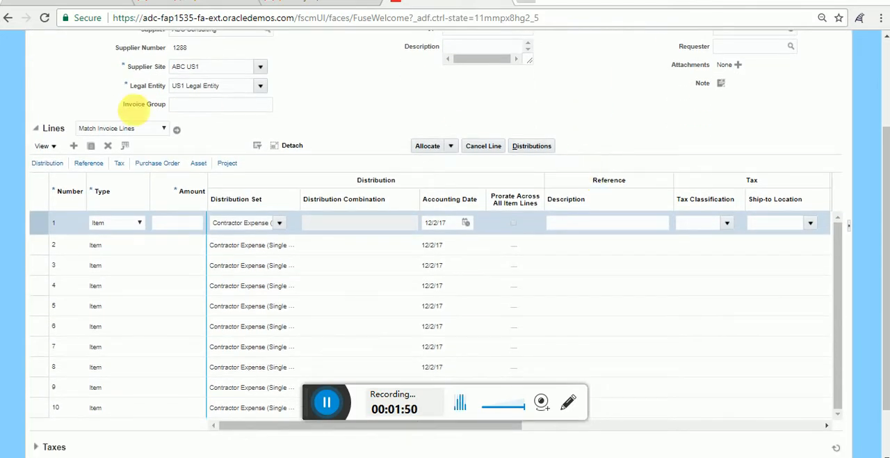
left_click(175, 222)
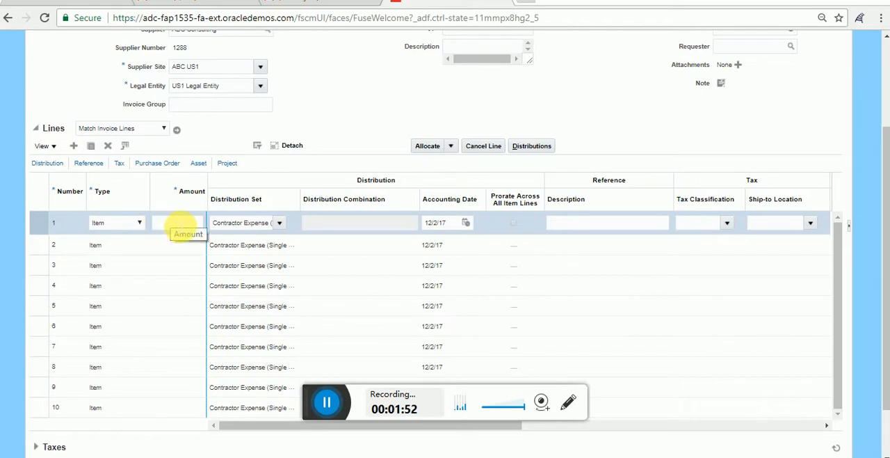
scroll(310, 184, "up", 2)
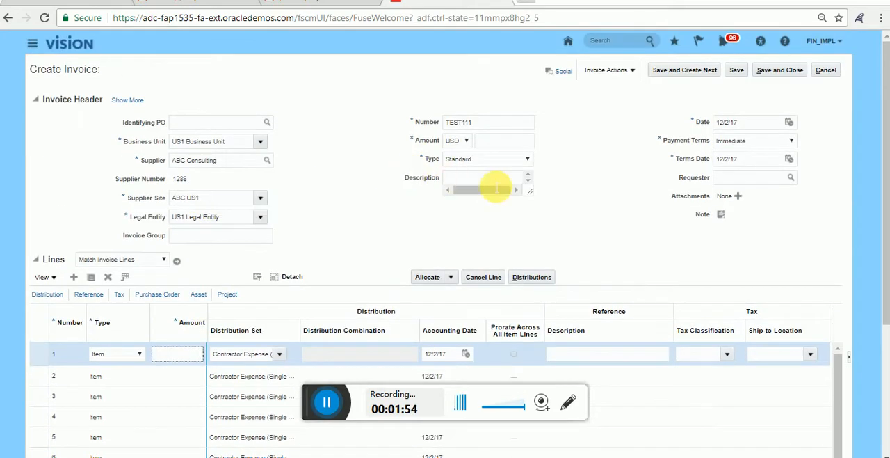
left_click(501, 141)
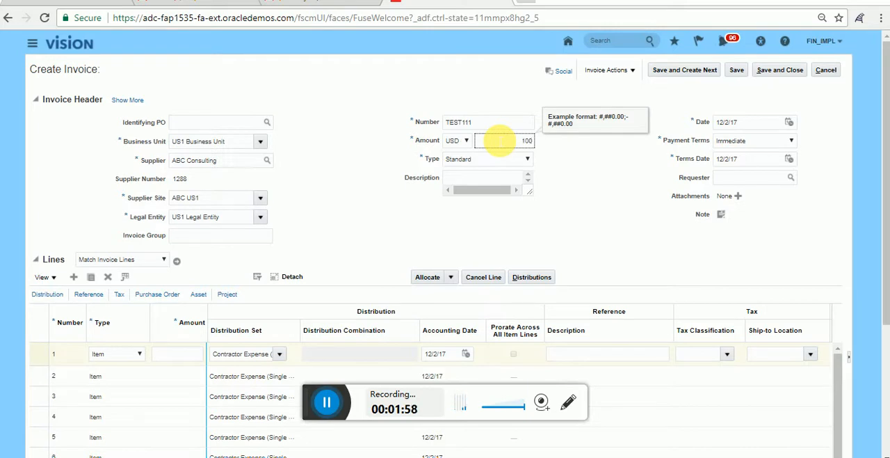
Step: Set the amount of invoice line 1 to 100
scroll(582, 176, "down", 1)
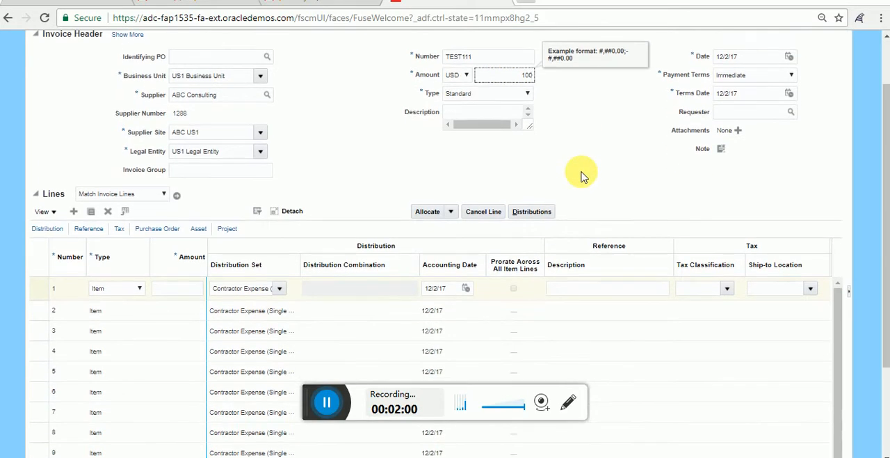
scroll(582, 176, "down", 1)
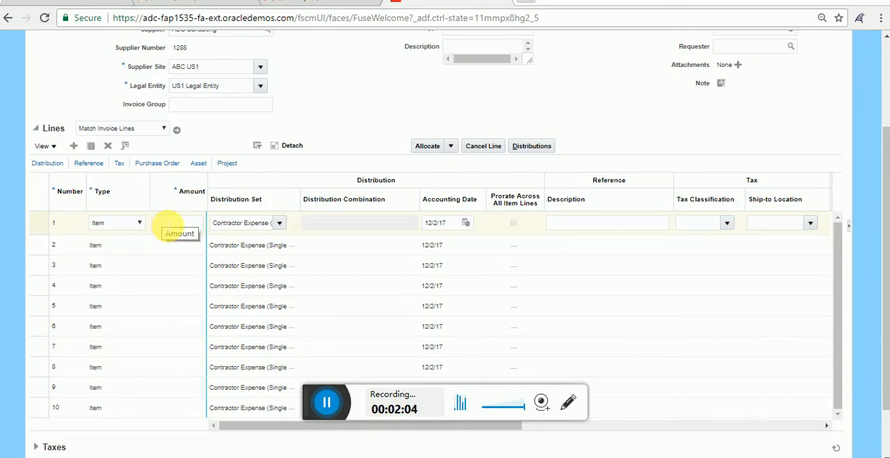
left_click(179, 224)
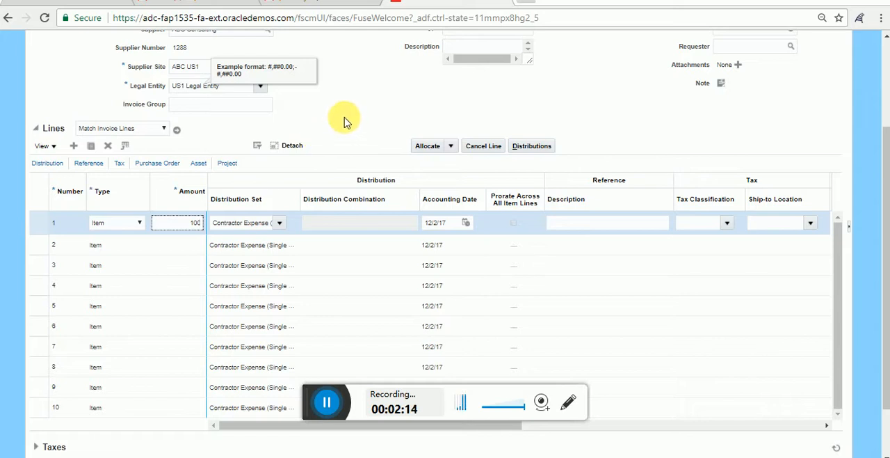
Step: Clear the distribution set on invoice line 1 by choosing the blank entry
scroll(335, 131, "down", 1)
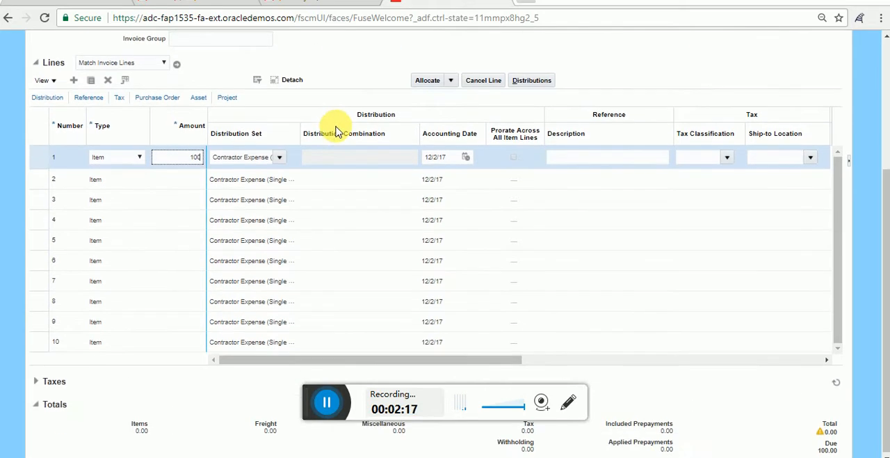
left_click(280, 158)
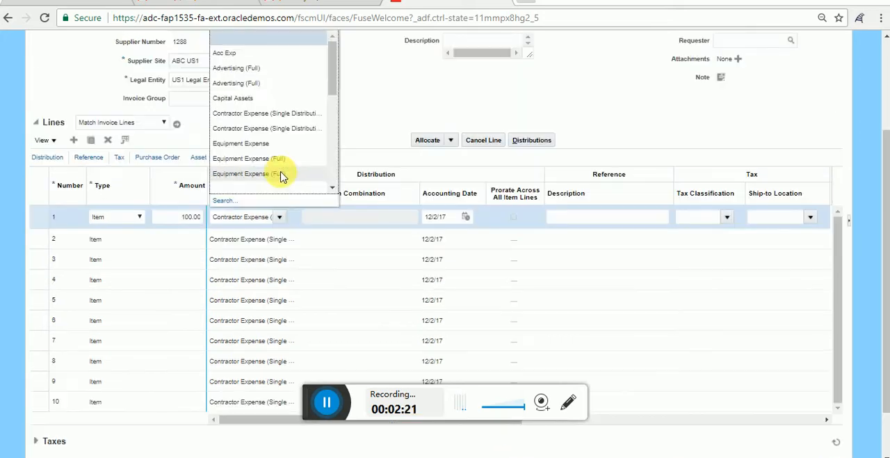
left_click(333, 76)
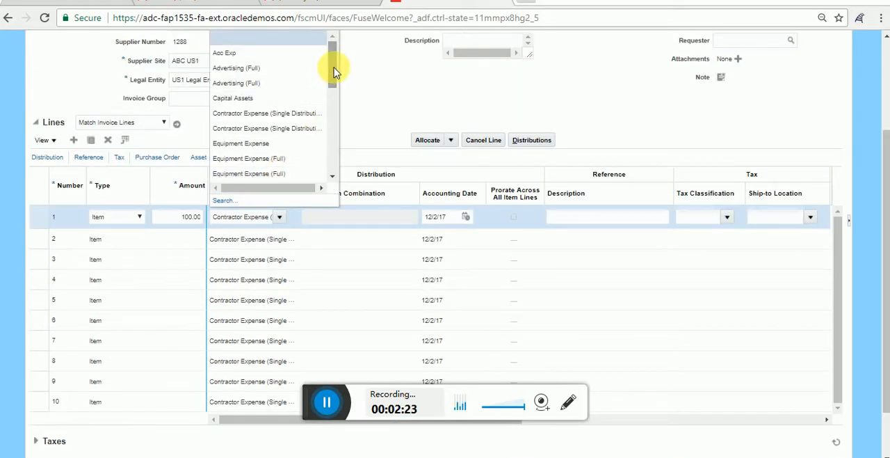
scroll(360, 119, "up", 2)
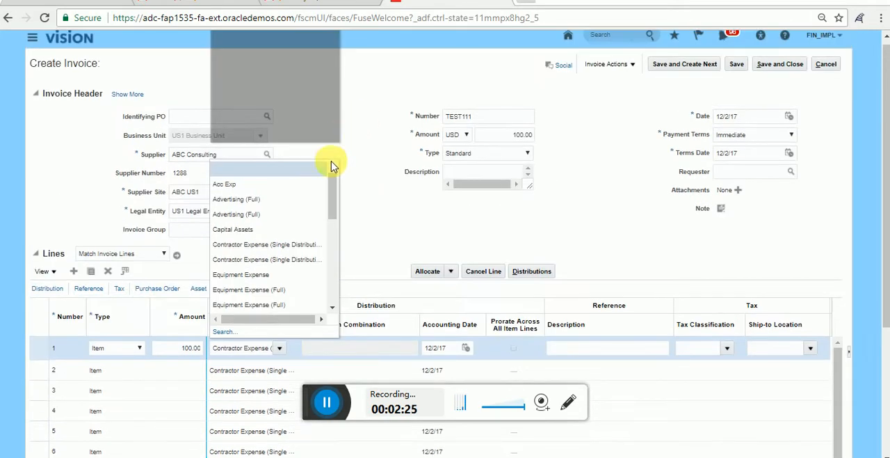
left_click(243, 171)
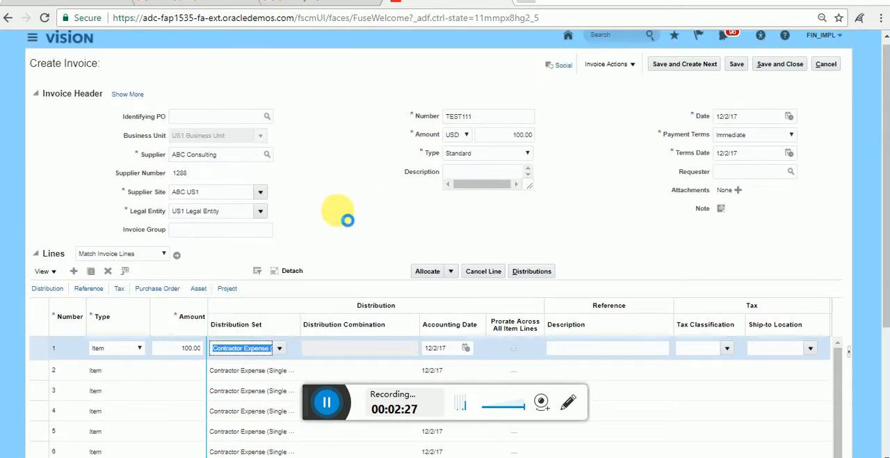
Step: Switch to the Notepad notes and copy the account combination 01.10.65600.121.000.000 for line 1's distribution combination
scroll(360, 198, "down", 2)
left_click(334, 221)
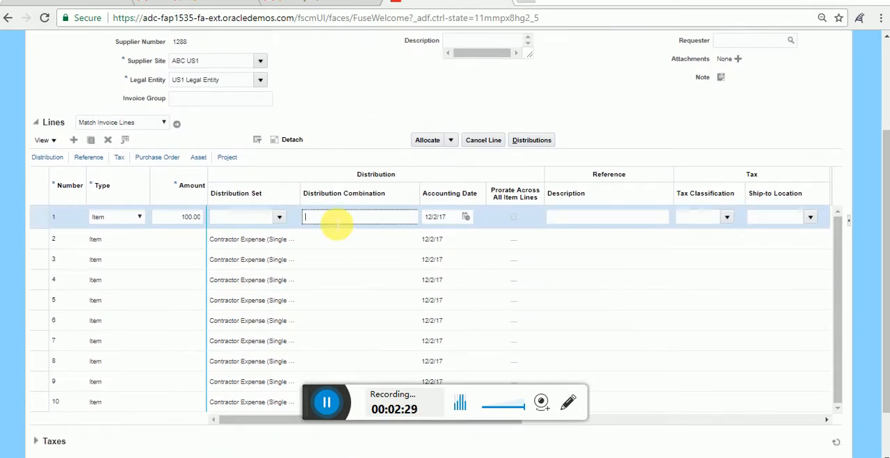
left_click(624, 457)
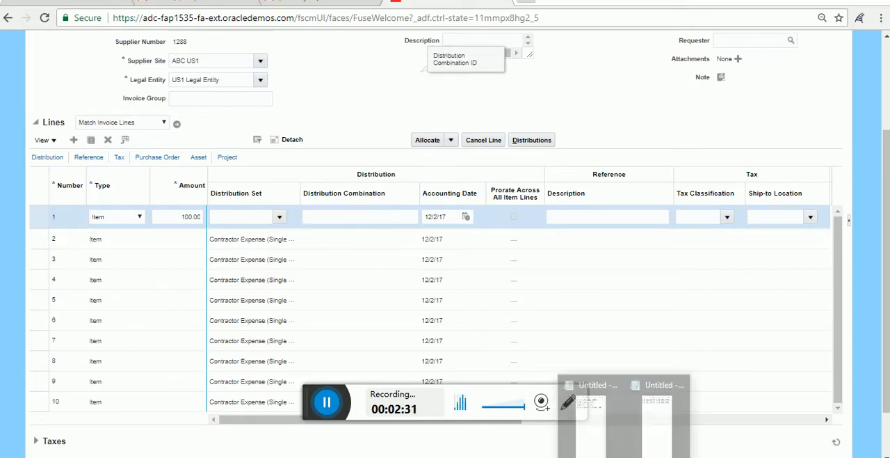
left_click(581, 415)
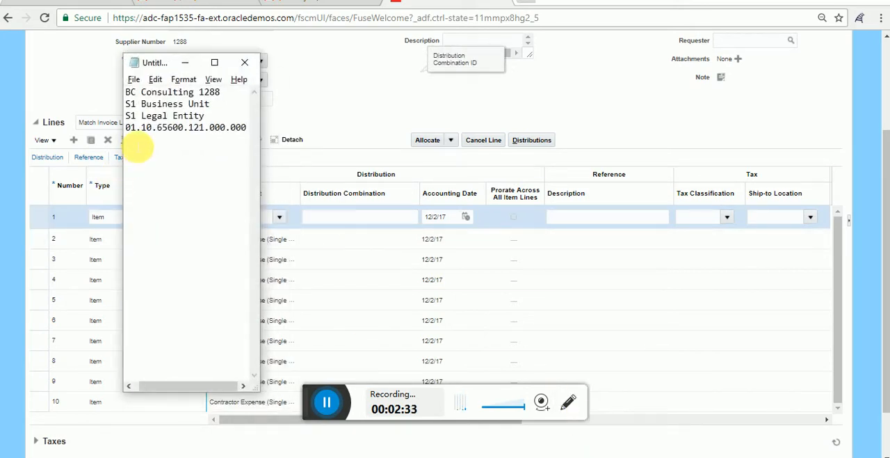
left_click_drag(132, 134, 249, 132)
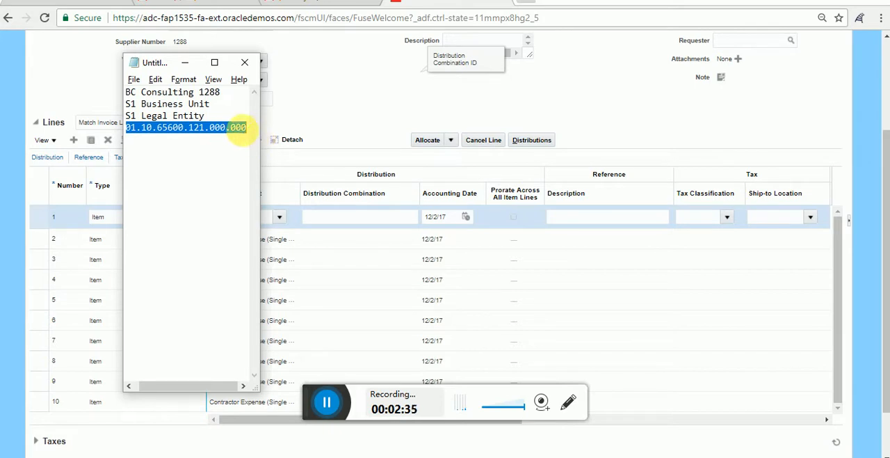
right_click(221, 129)
left_click(249, 171)
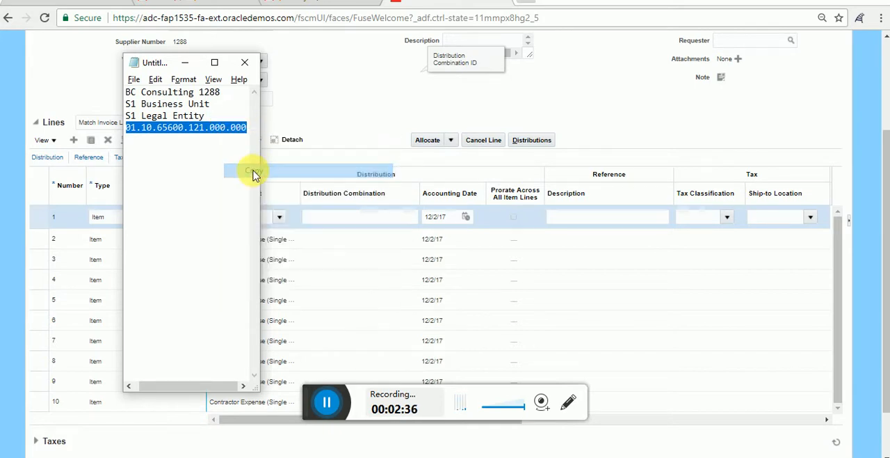
Step: Back in the invoice, paste the copied combination into line 1's distribution combination and enter TEST INVOICE as its description
left_click(339, 115)
left_click(342, 217)
right_click(338, 218)
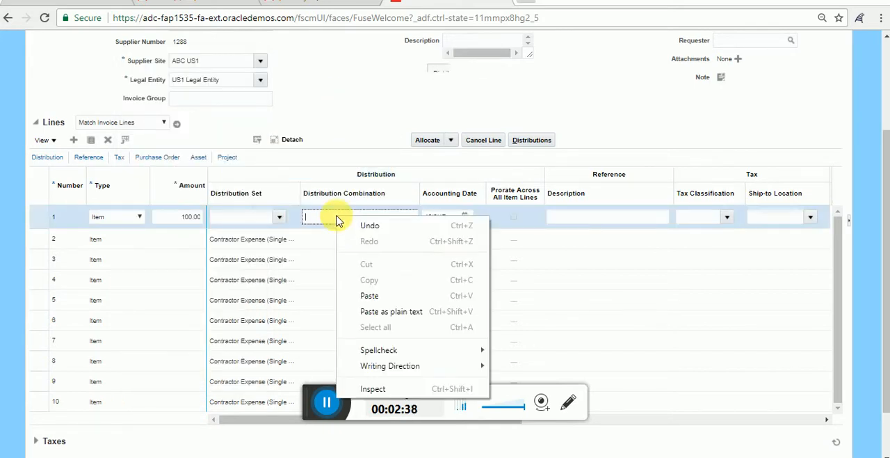
left_click(367, 296)
left_click(606, 217)
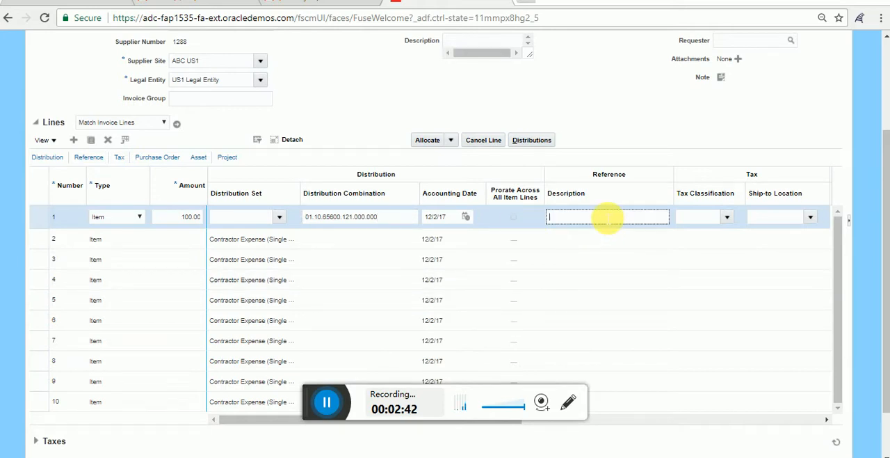
type("TEST INVOICE")
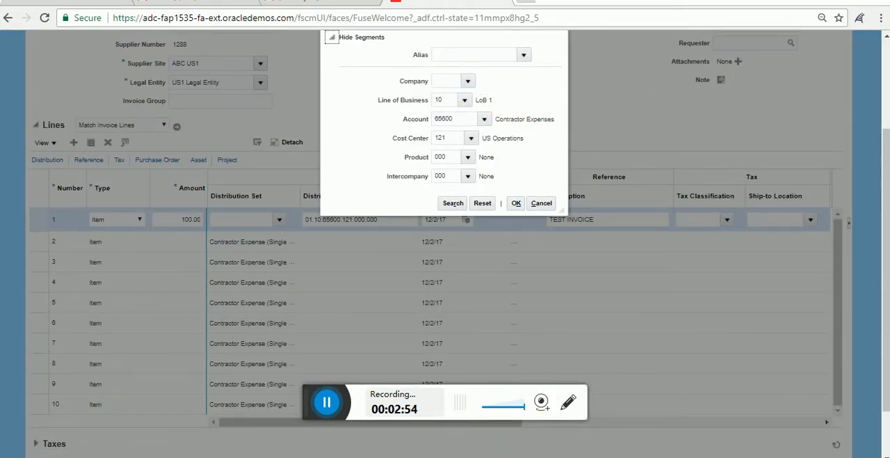
Step: Check the full account combination for line 1 in the Notepad notes and return to the segment selection
left_click(595, 431)
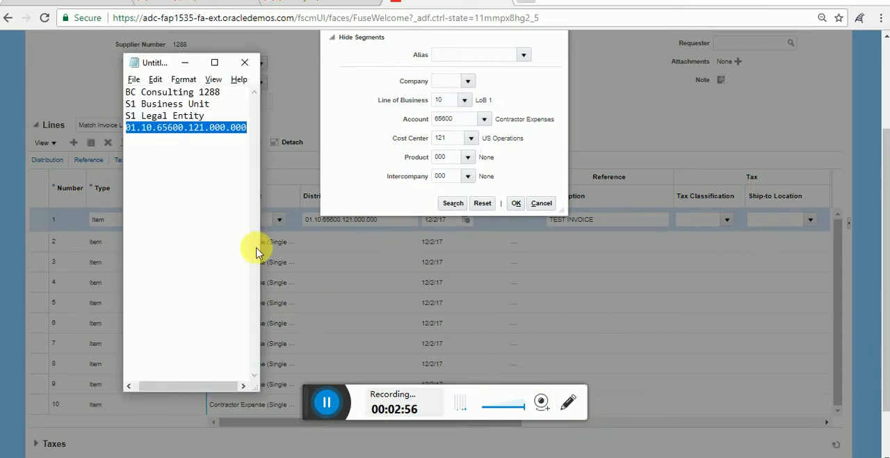
left_click(214, 62)
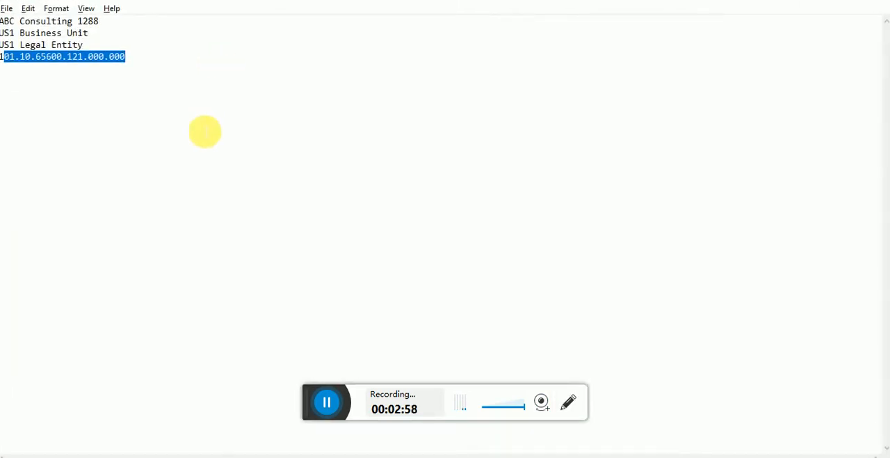
left_click(817, 1)
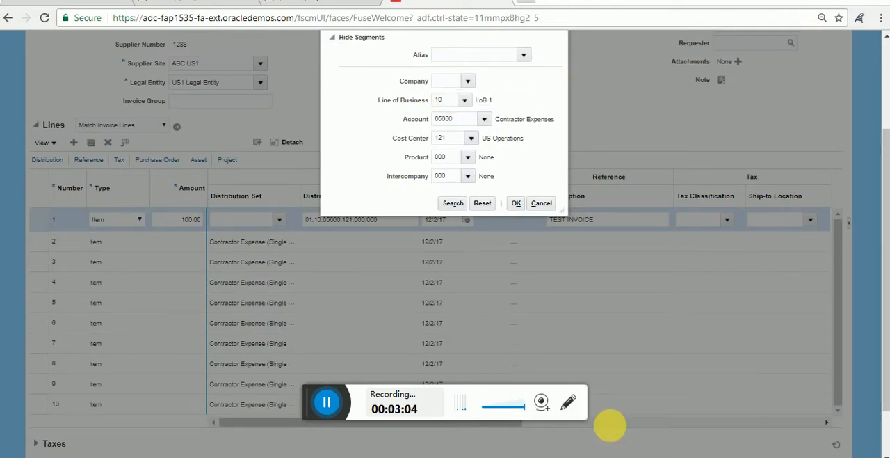
left_click(612, 426)
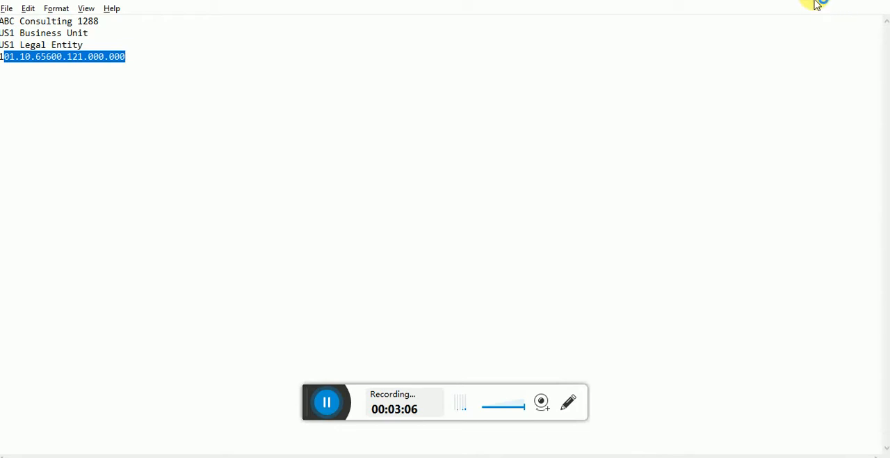
mouse_move(577, 437)
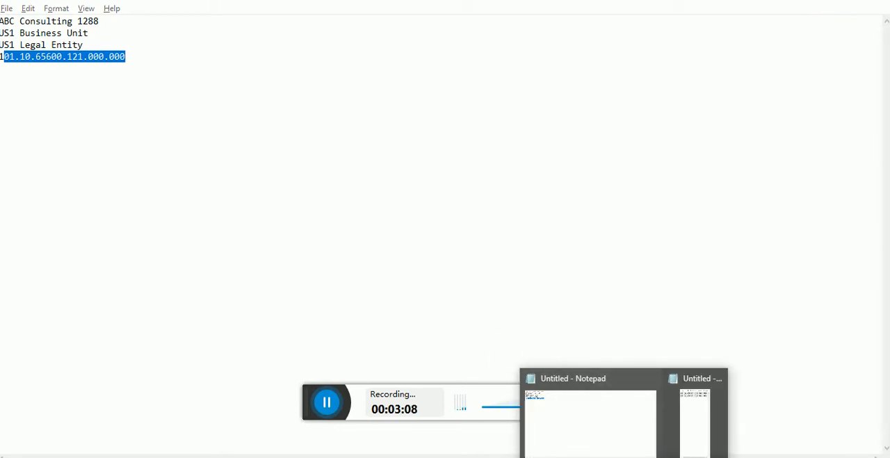
left_click(649, 456)
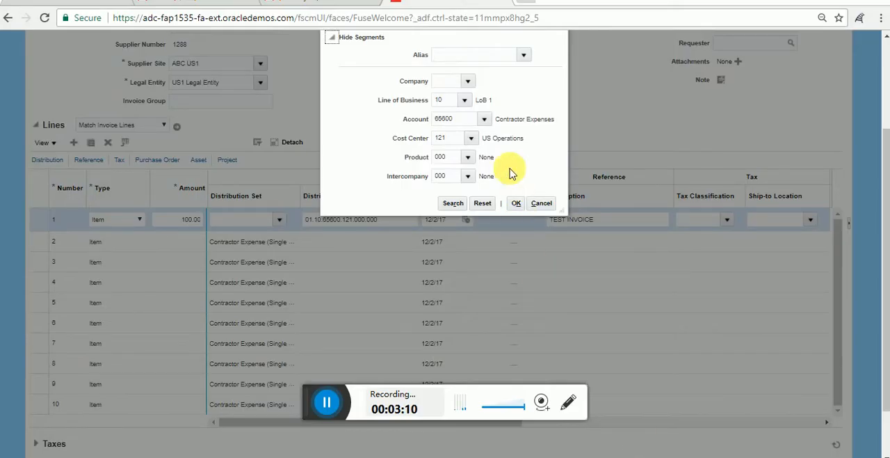
Step: Set the Company segment to 101 and confirm the distribution combination for invoice line 1
left_click(458, 86)
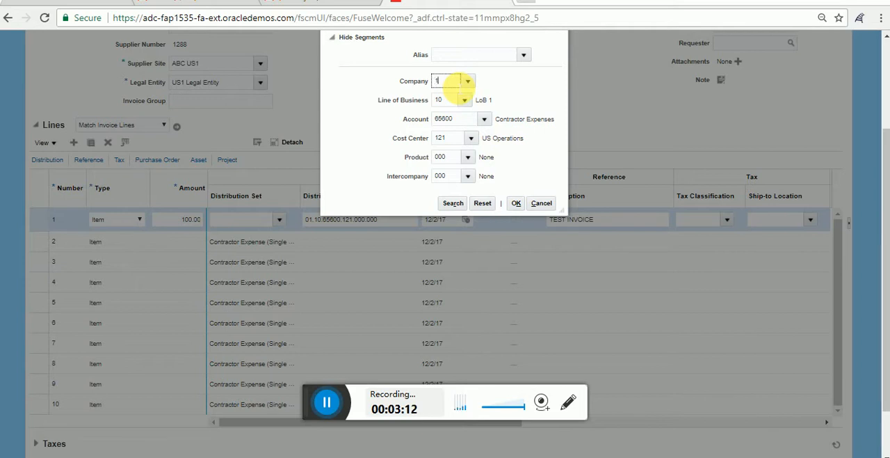
left_click(510, 89)
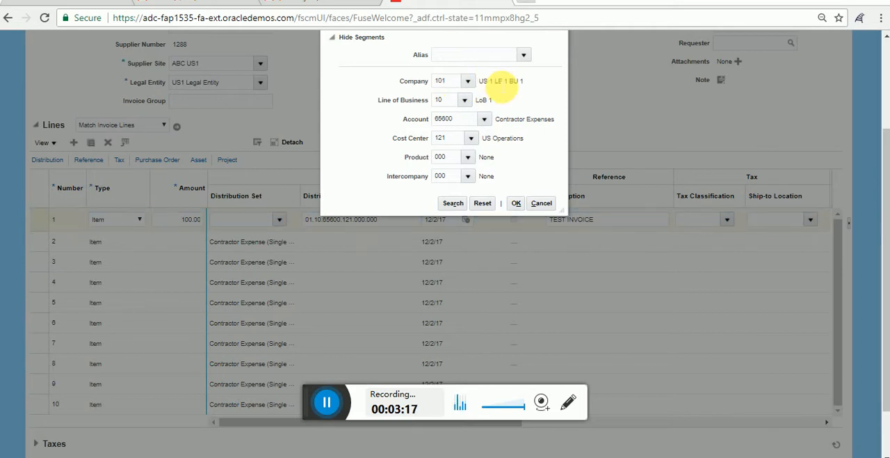
left_click(519, 206)
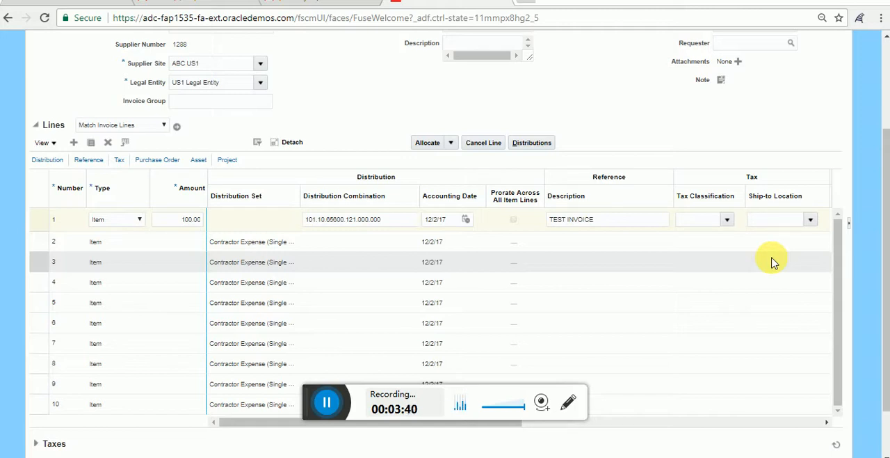
left_click_drag(837, 251, 837, 298)
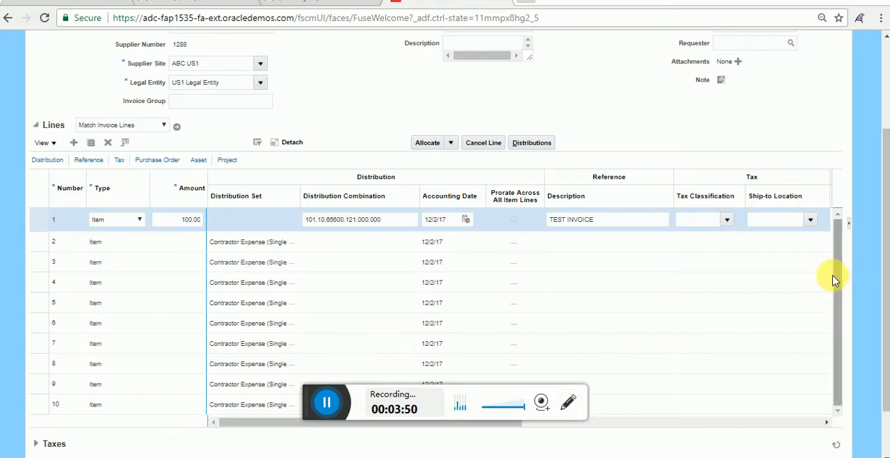
left_click_drag(838, 282, 838, 302)
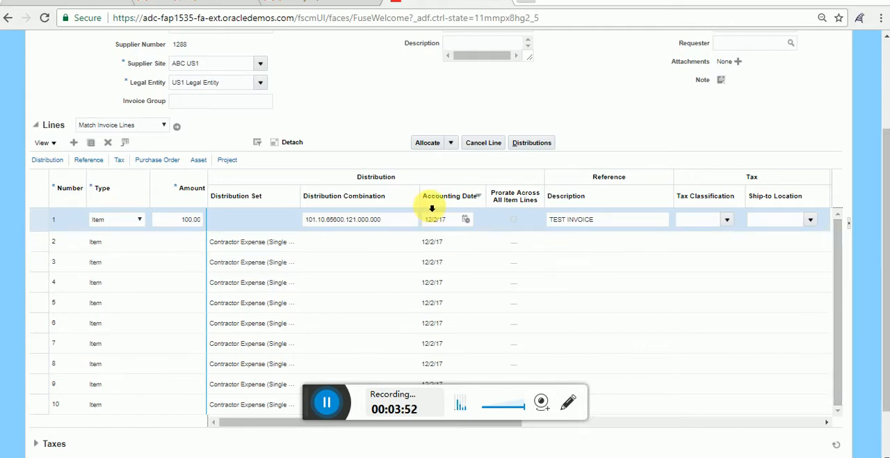
scroll(433, 201, "up", 2)
scroll(412, 205, "down", 3)
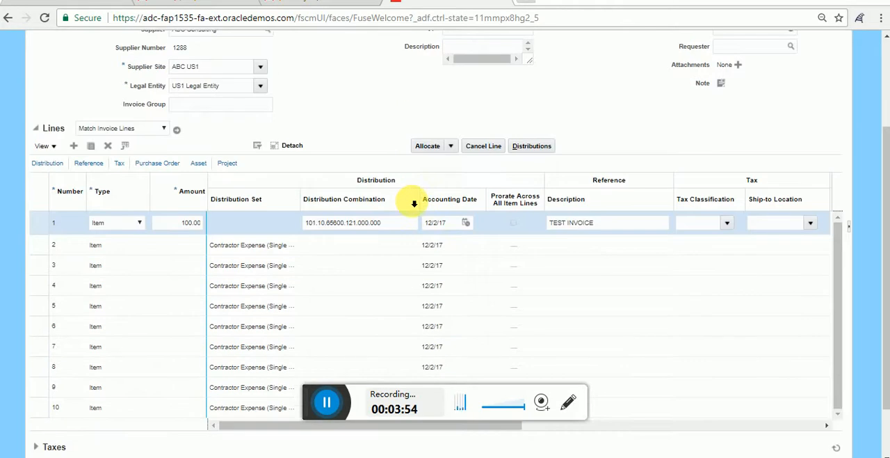
scroll(412, 201, "up", 3)
scroll(412, 202, "down", 2)
scroll(412, 202, "up", 2)
scroll(412, 201, "down", 3)
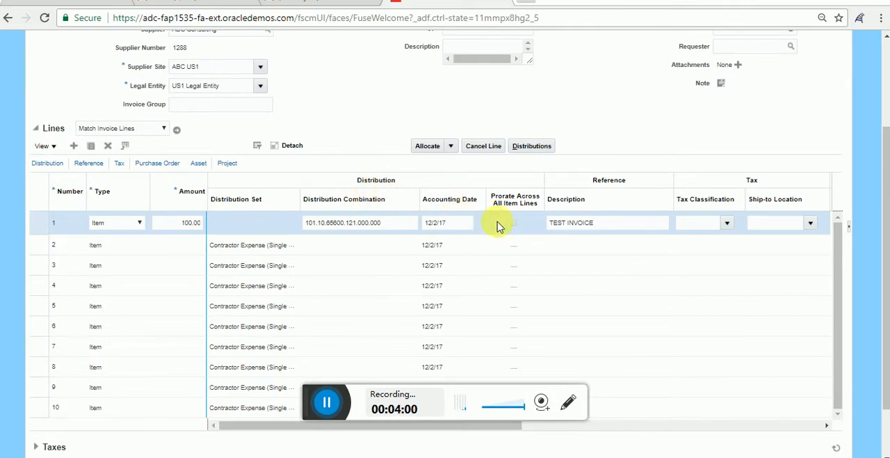
Step: Save invoice TEST111 and calculate its tax
scroll(628, 246, "up", 3)
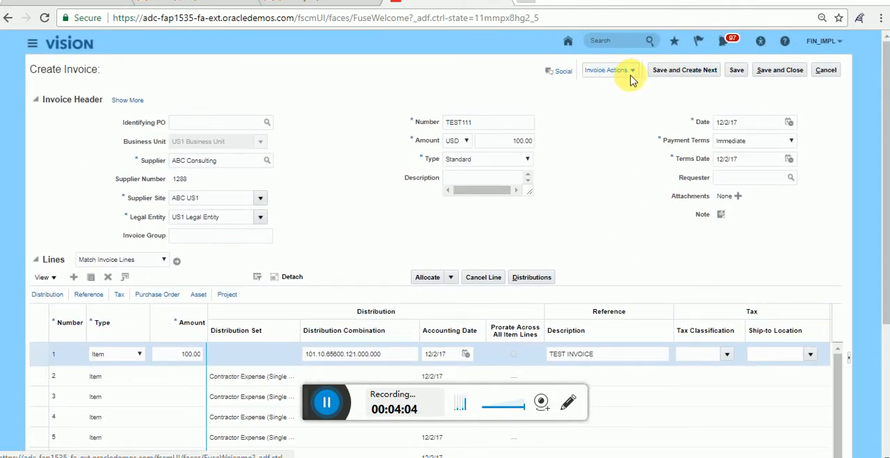
left_click(736, 71)
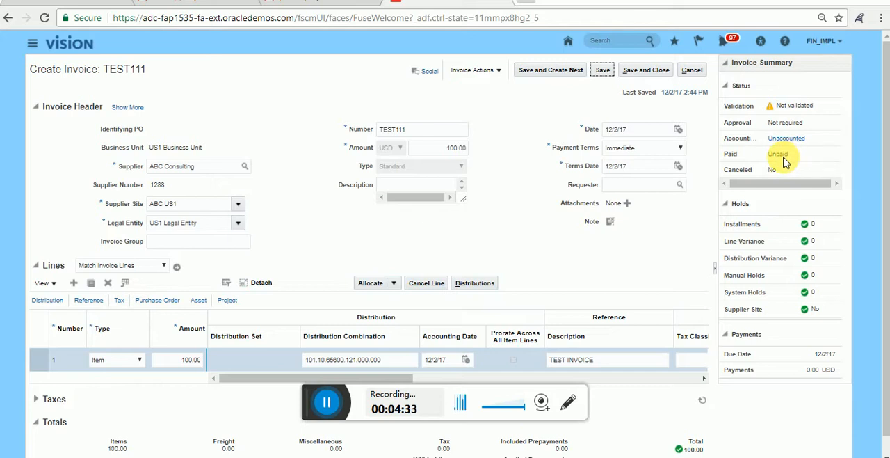
scroll(784, 237, "down", 1)
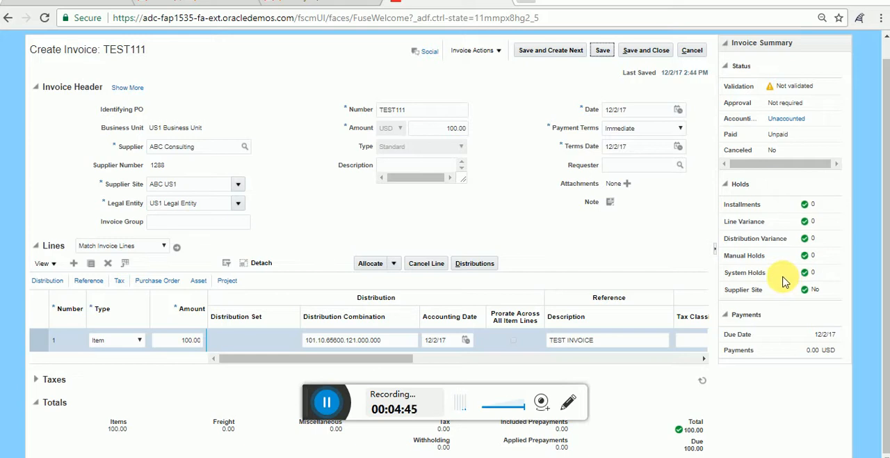
scroll(784, 280, "up", 1)
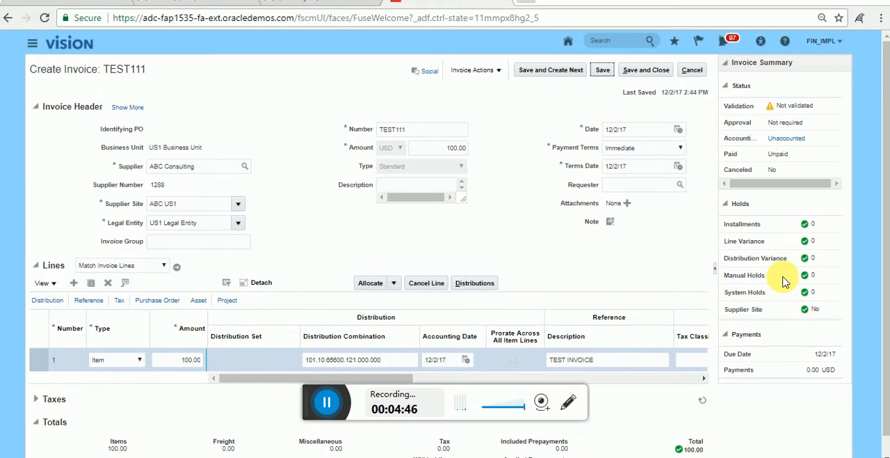
left_click(495, 71)
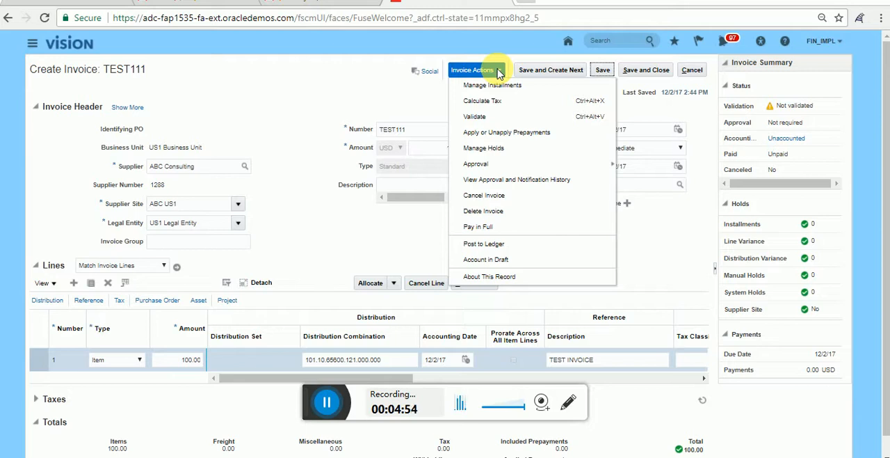
left_click(485, 103)
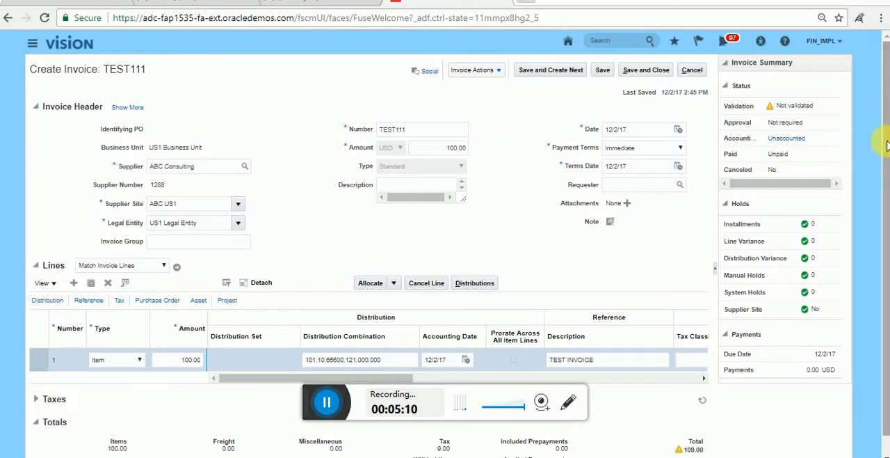
Step: Set the invoice header amount to 109
scroll(886, 147, "down", 1)
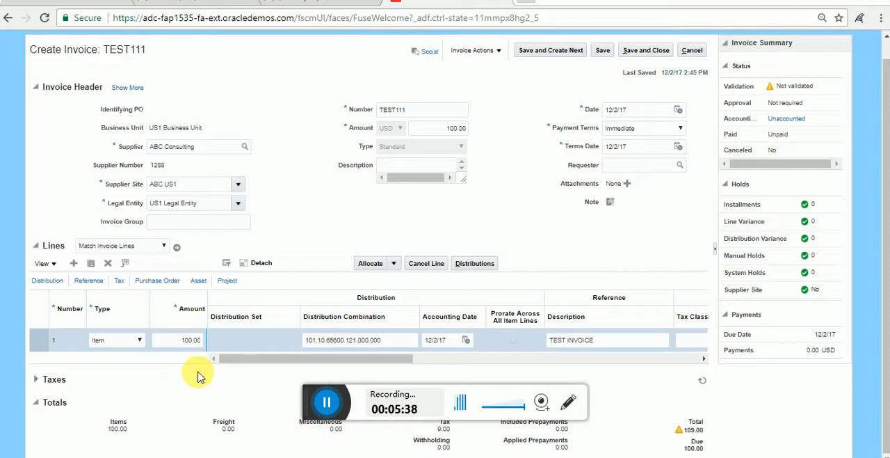
double_click(439, 130)
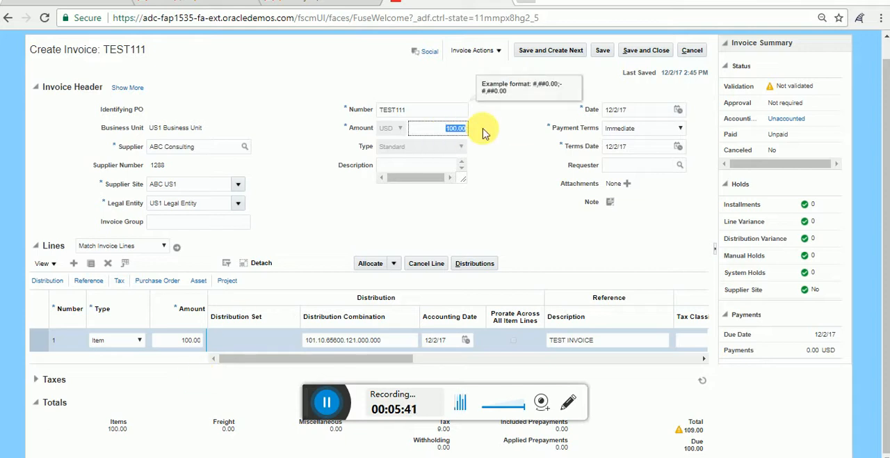
type("100")
left_click(511, 134)
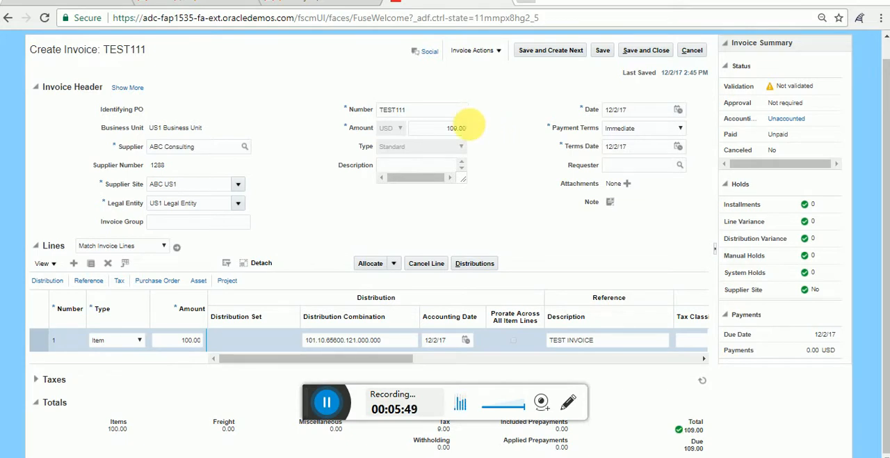
Step: Restore the invoice header amount to 100
left_click(460, 131)
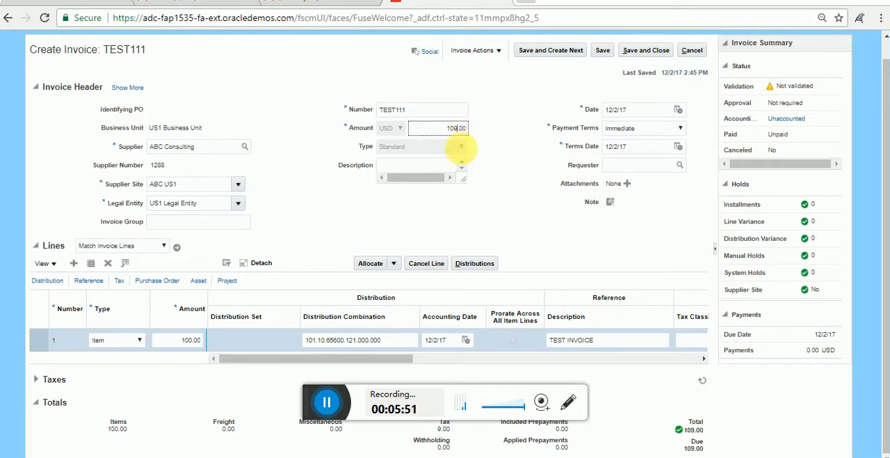
key("BackSpace")
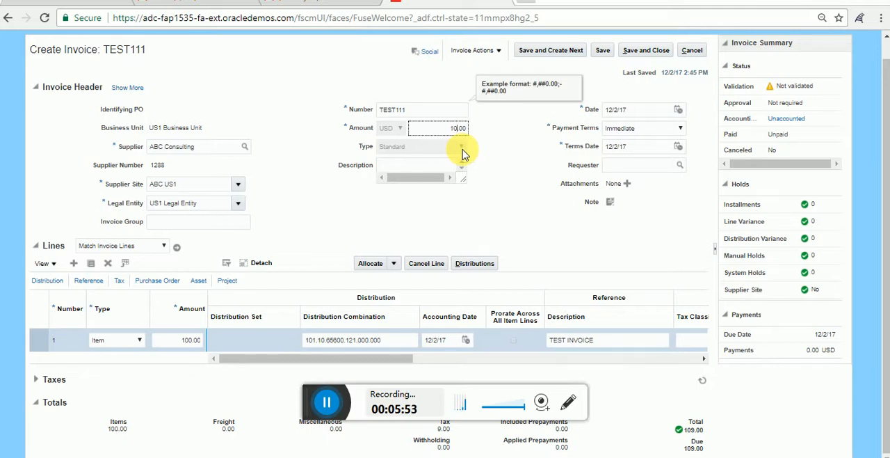
type("0")
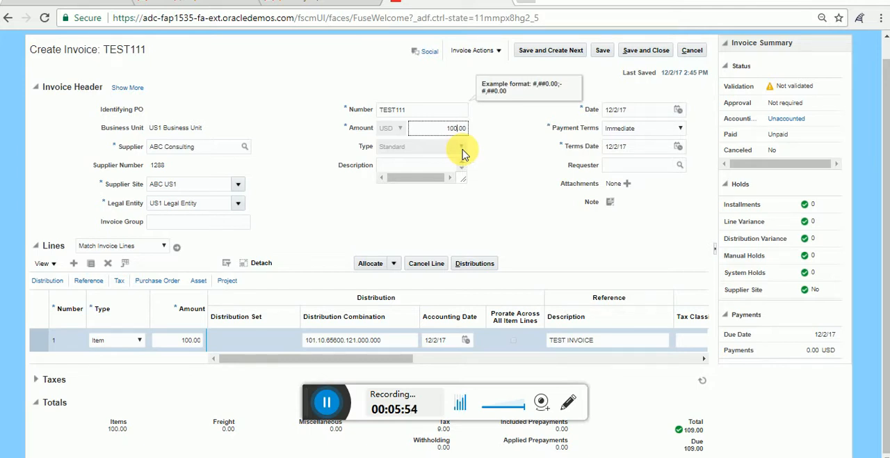
left_click(506, 138)
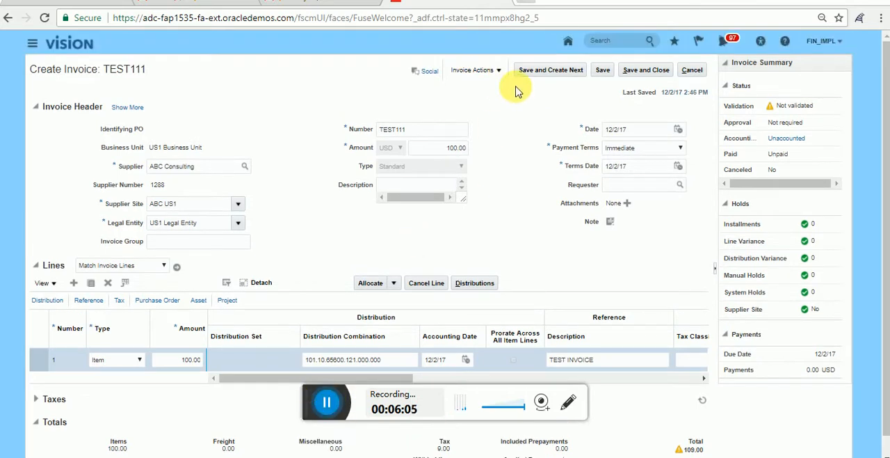
Step: Validate invoice TEST111
left_click(498, 71)
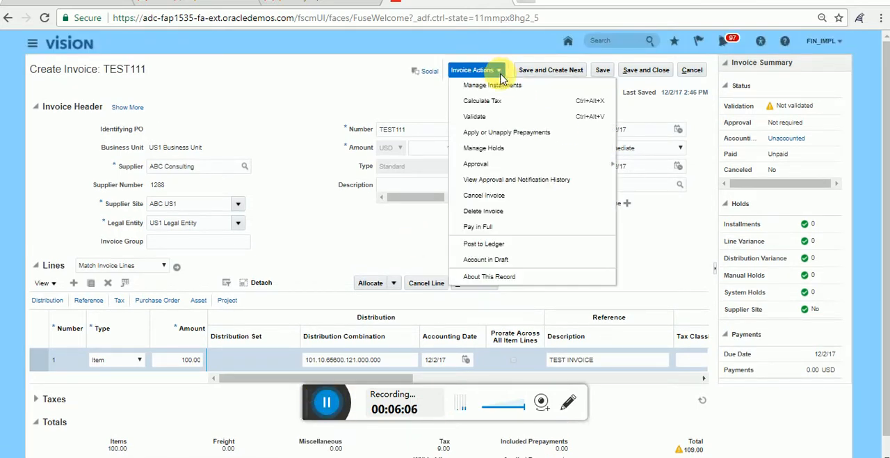
left_click(479, 117)
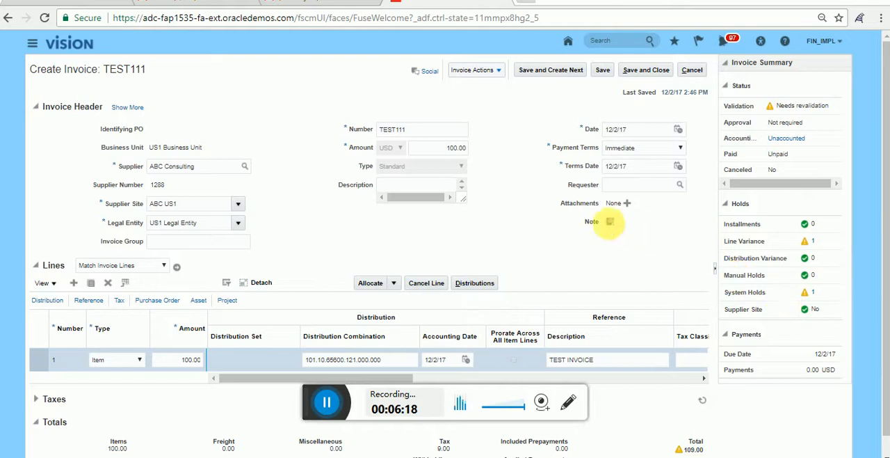
Step: Compare the invoice header amount and line 1's amount with the invoice total
scroll(610, 230, "down", 1)
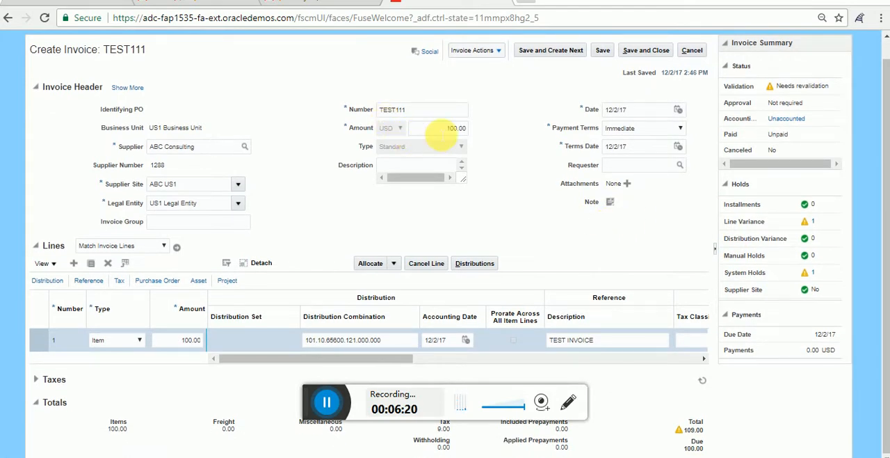
double_click(445, 130)
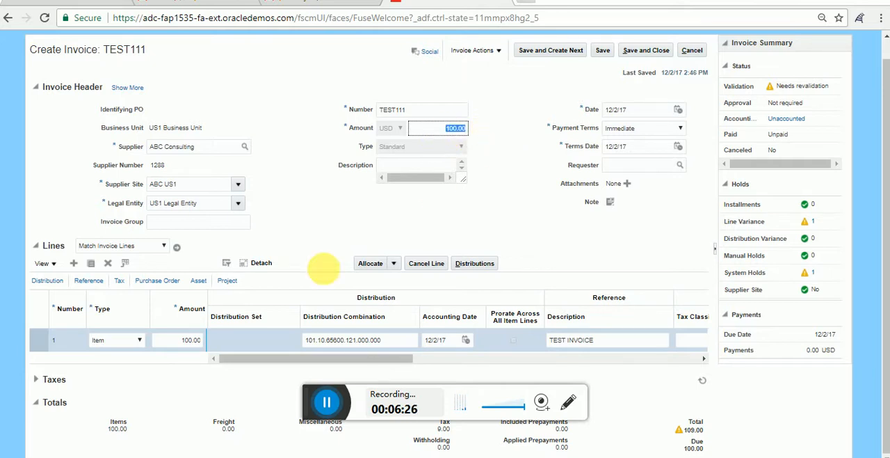
left_click(188, 340)
double_click(188, 340)
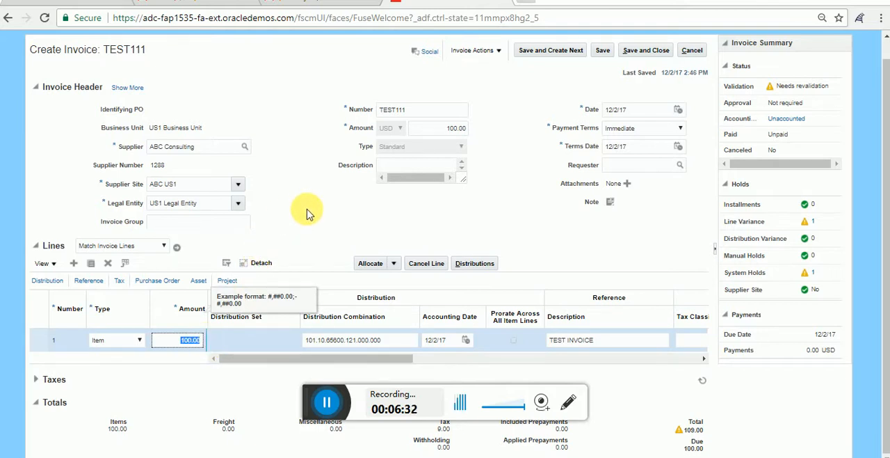
left_click(685, 430)
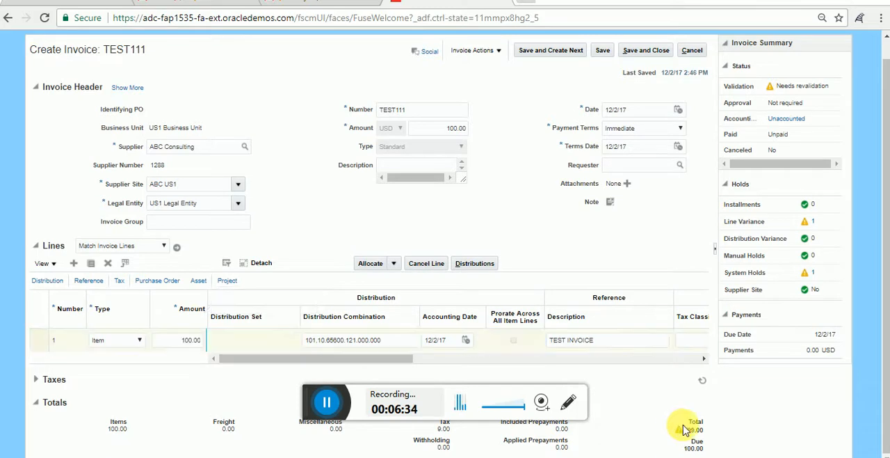
left_click_drag(685, 430, 721, 433)
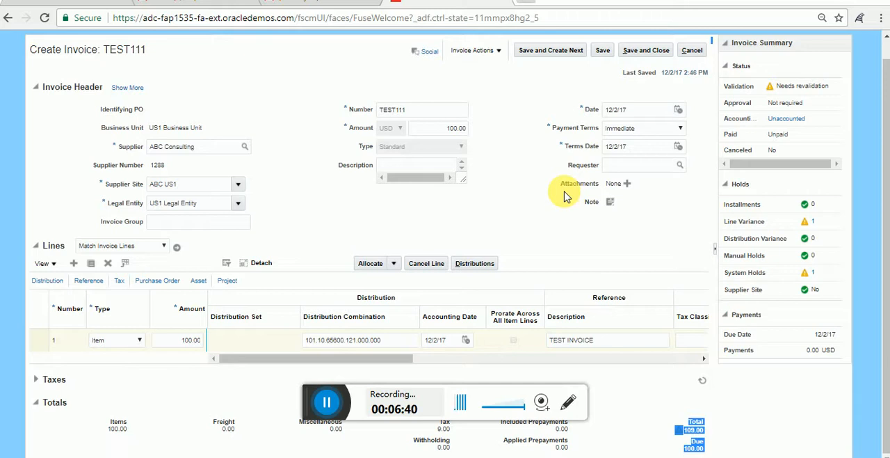
Step: Set the invoice header amount to 109.00 and save the invoice, continuing despite the possible duplicate
scroll(527, 181, "up", 1)
scroll(530, 170, "down", 1)
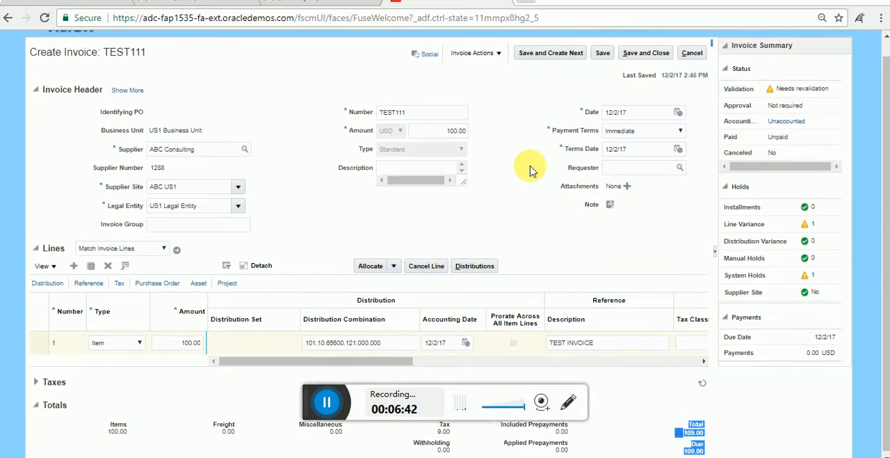
left_click(458, 131)
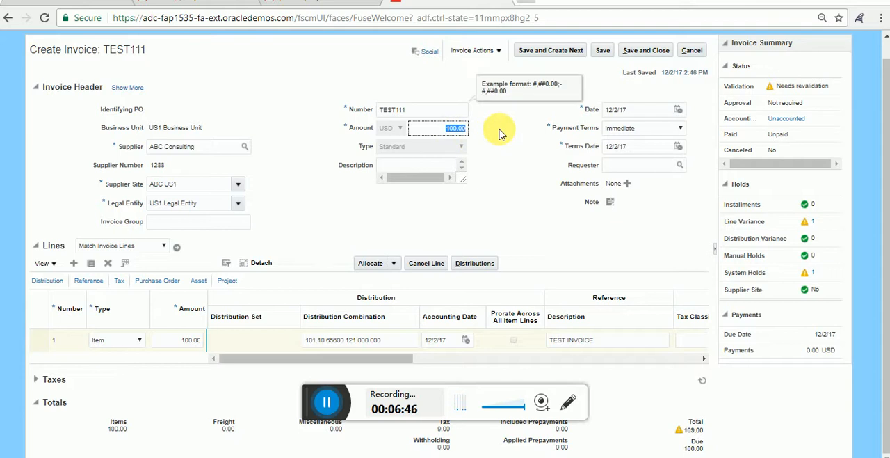
type("10")
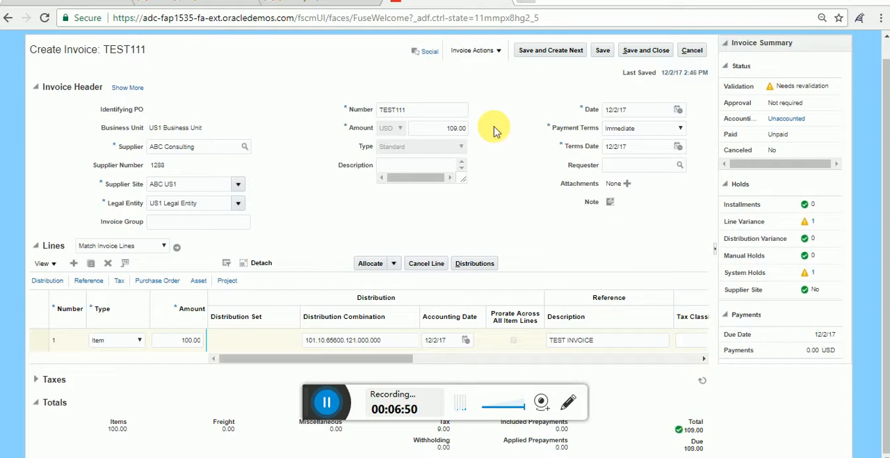
left_click(603, 50)
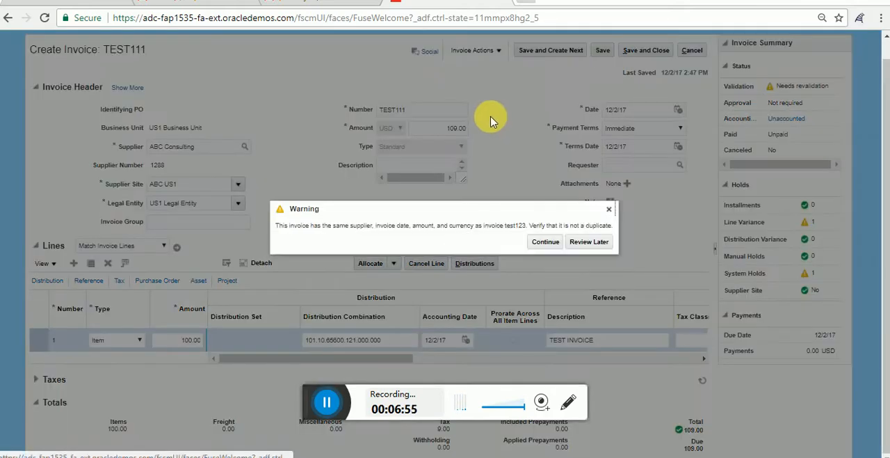
left_click(556, 244)
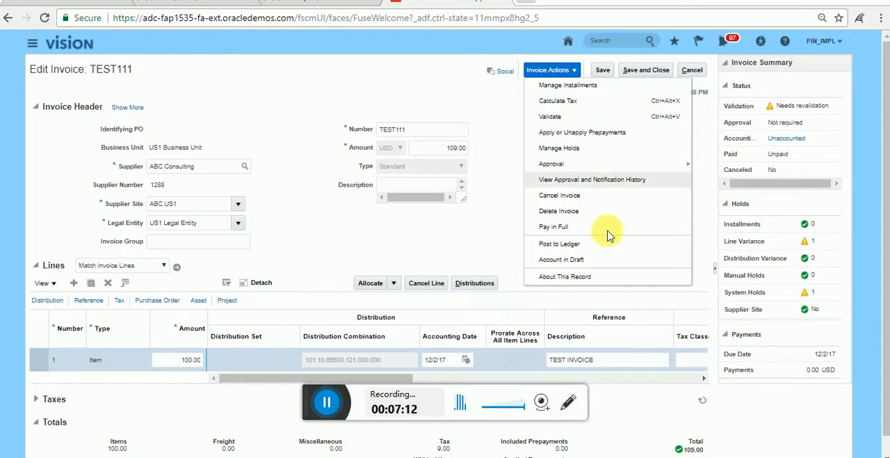
Step: Validate invoice TEST111 with the corrected header amount
left_click(567, 120)
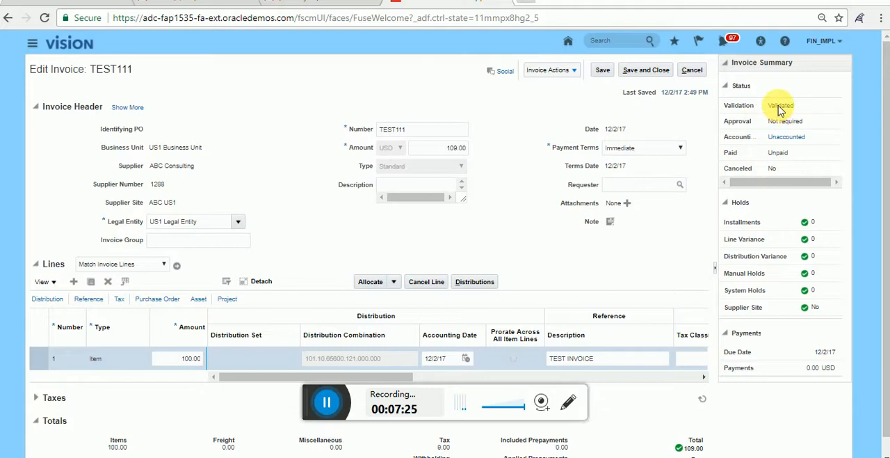
left_click(574, 71)
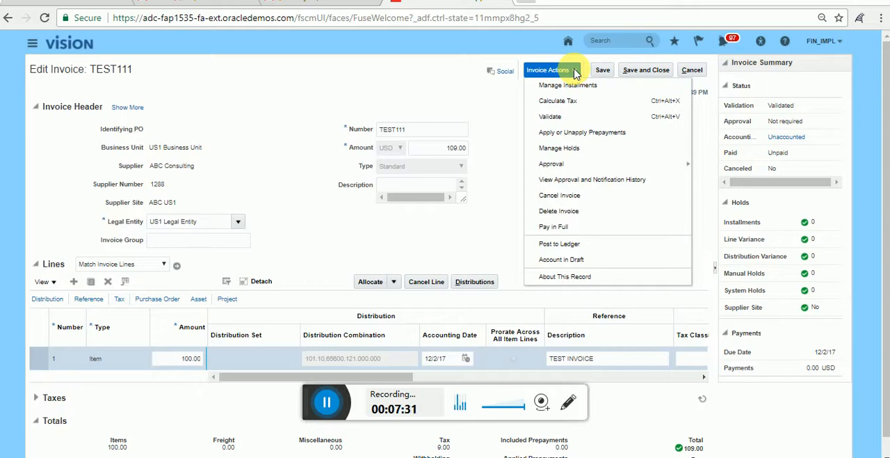
left_click(417, 90)
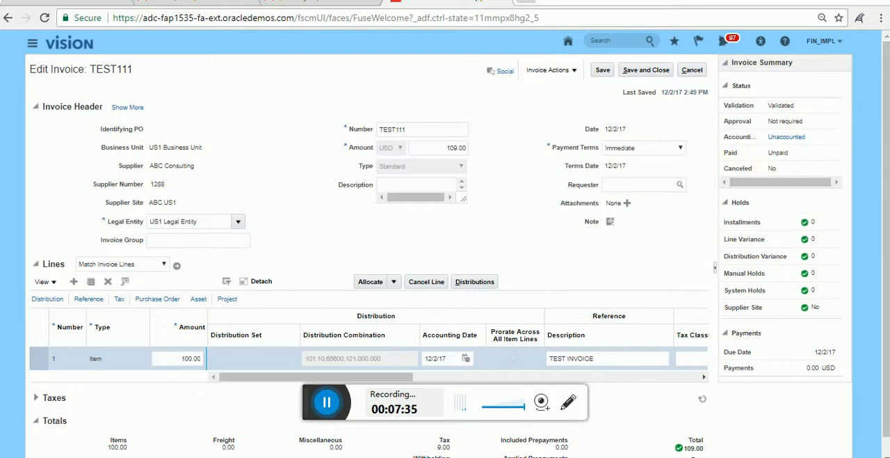